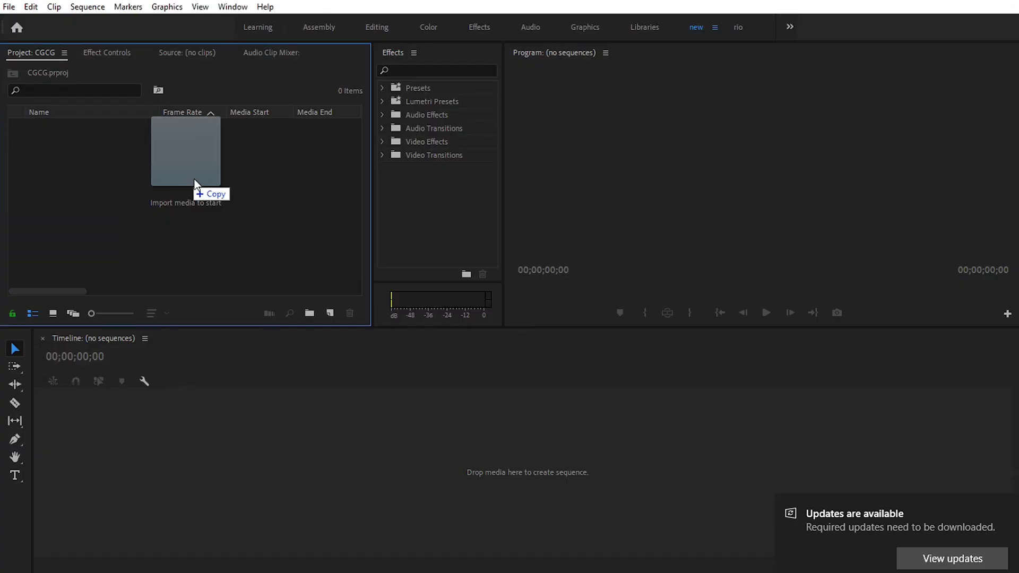
# Import 00008.MTS and drag it to the timeline to create sequence 00008
pyautogui.moveTo(146, 79); pyautogui.dragTo(196, 178)
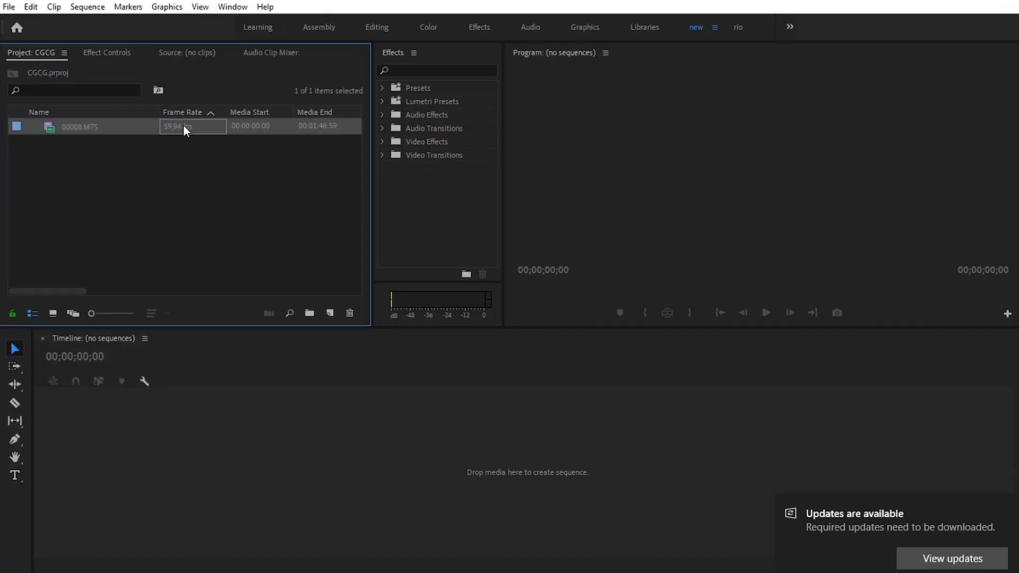
pyautogui.doubleClick(183, 124)
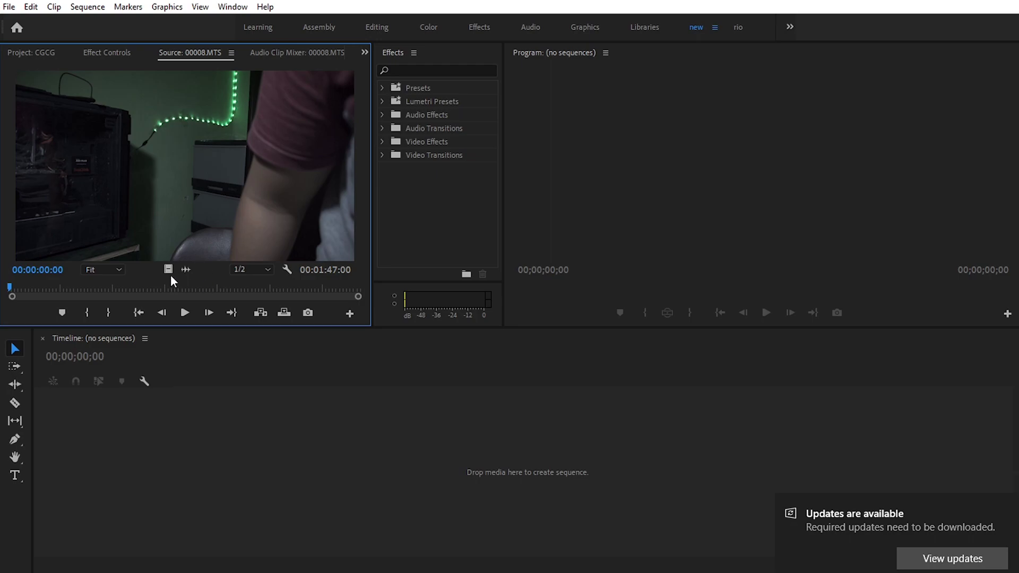
pyautogui.moveTo(168, 269); pyautogui.dragTo(189, 457)
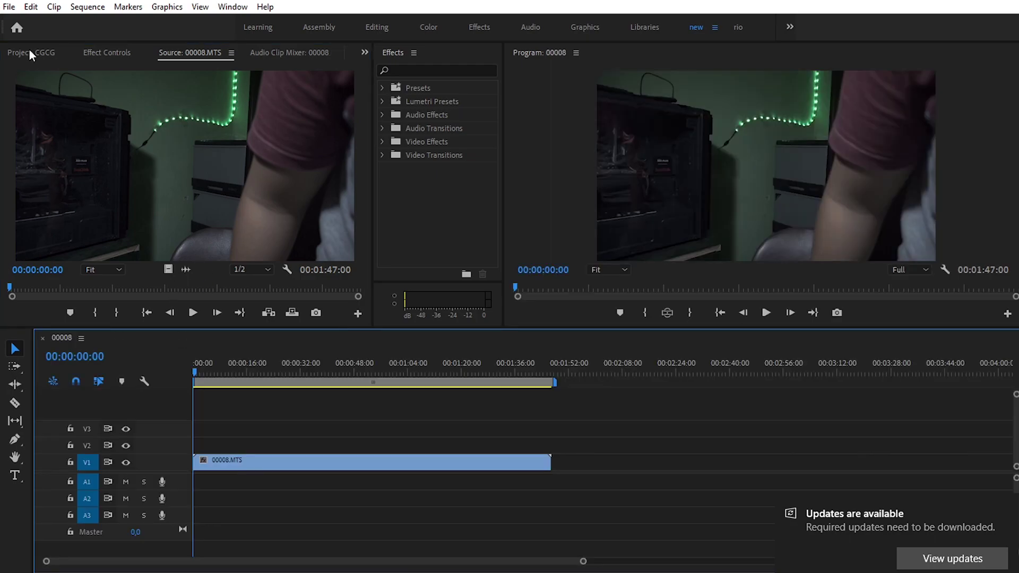
# Create a 1920×1080 Adjustment Layer and place it on V2 spanning the full 00008 clip
pyautogui.click(28, 49)
pyautogui.click(330, 313)
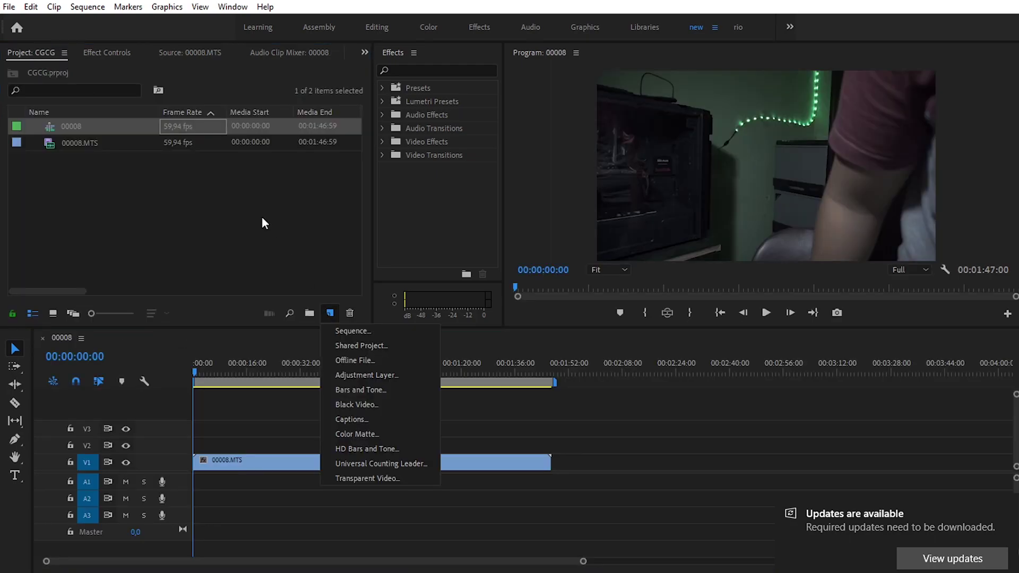
pyautogui.click(368, 374)
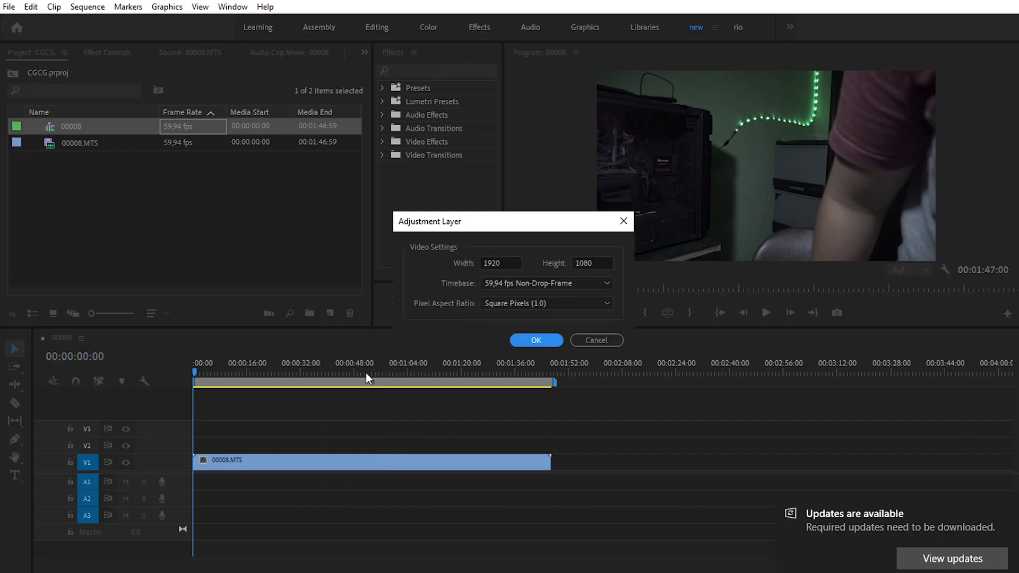
pyautogui.click(545, 342)
pyautogui.moveTo(92, 131); pyautogui.dragTo(164, 146)
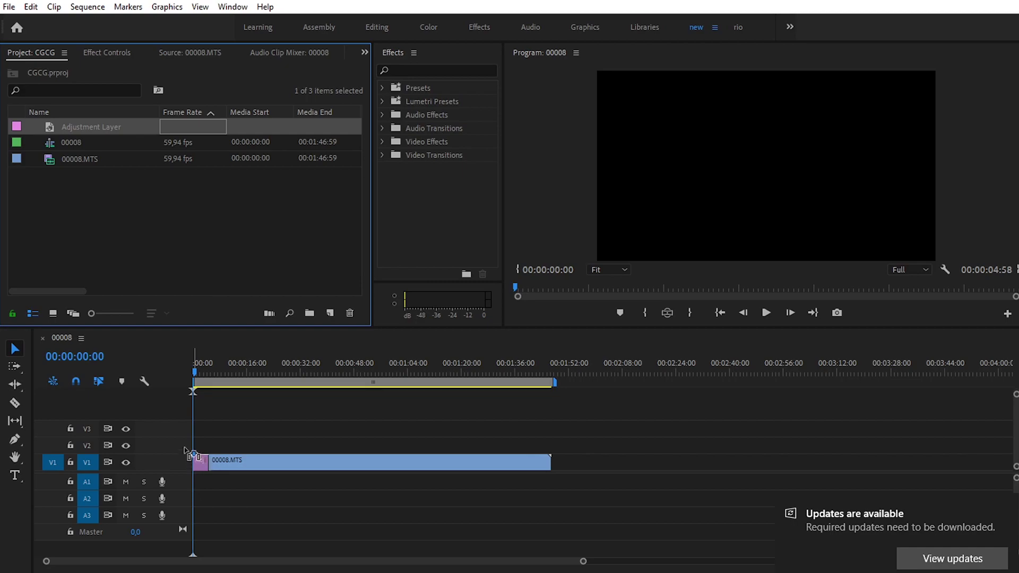
pyautogui.moveTo(259, 307)
pyautogui.mouseDown()
pyautogui.moveTo(204, 445)
pyautogui.moveTo(551, 446)
pyautogui.mouseUp()
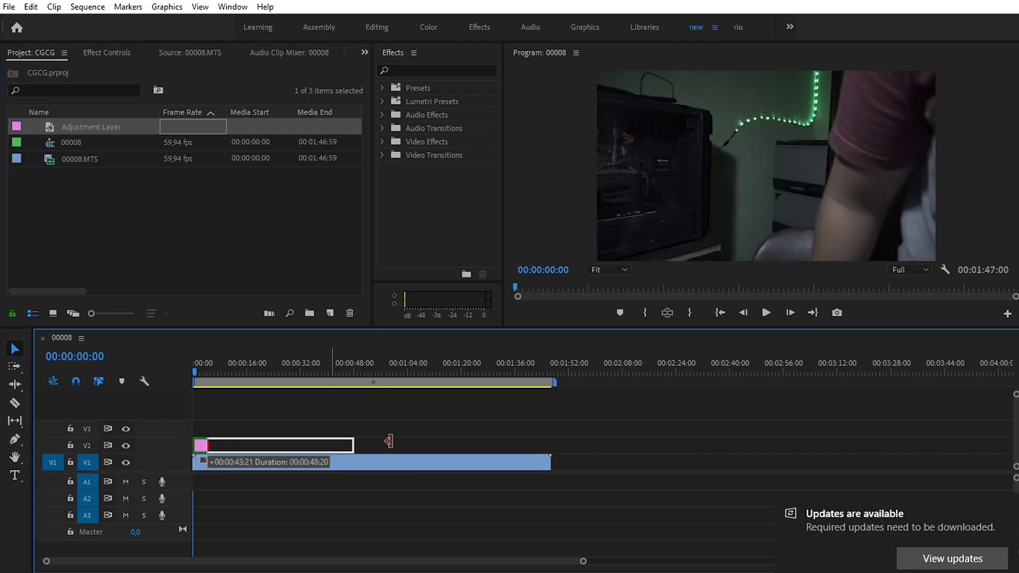
pyautogui.click(489, 447)
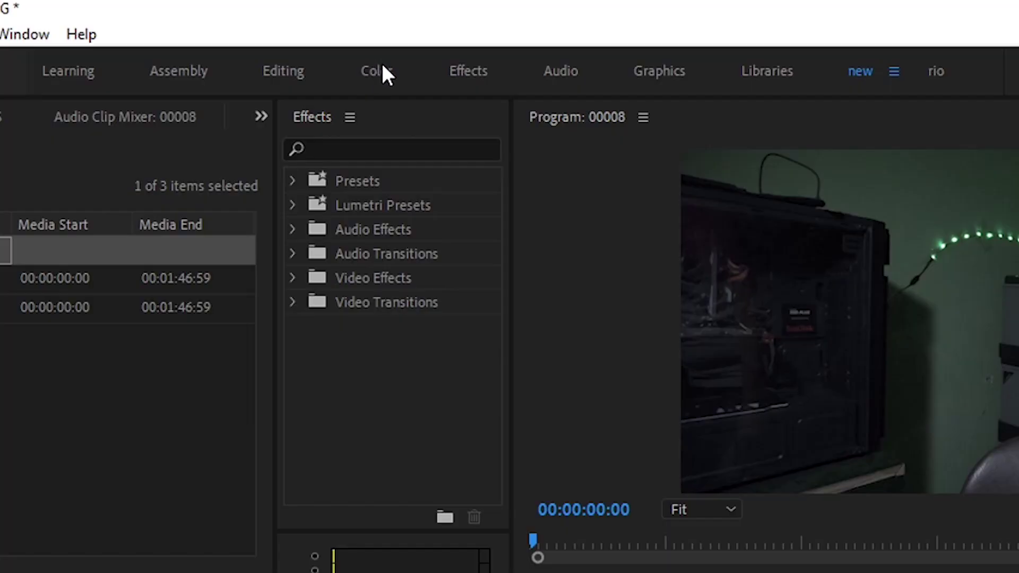
# Switch to the Color workspace and scrub to a frame showing the speaker's face
pyautogui.click(377, 70)
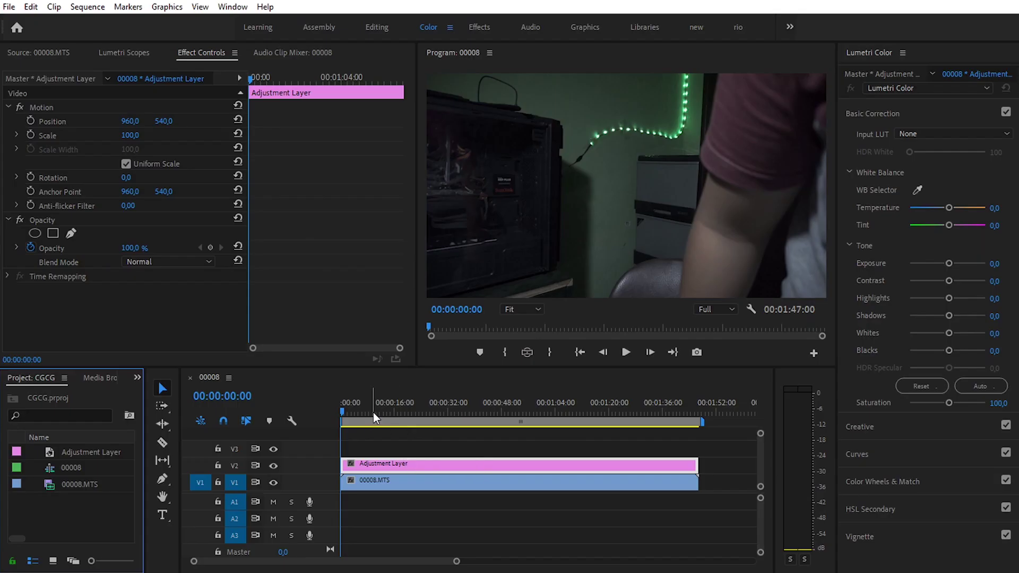
pyautogui.moveTo(373, 412); pyautogui.dragTo(427, 418)
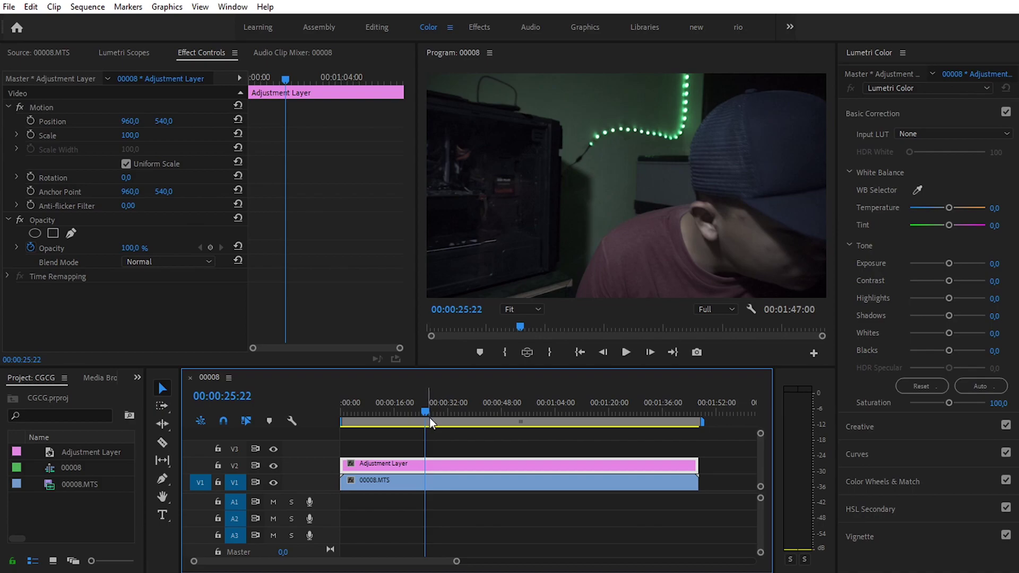
pyautogui.moveTo(428, 409); pyautogui.dragTo(416, 412)
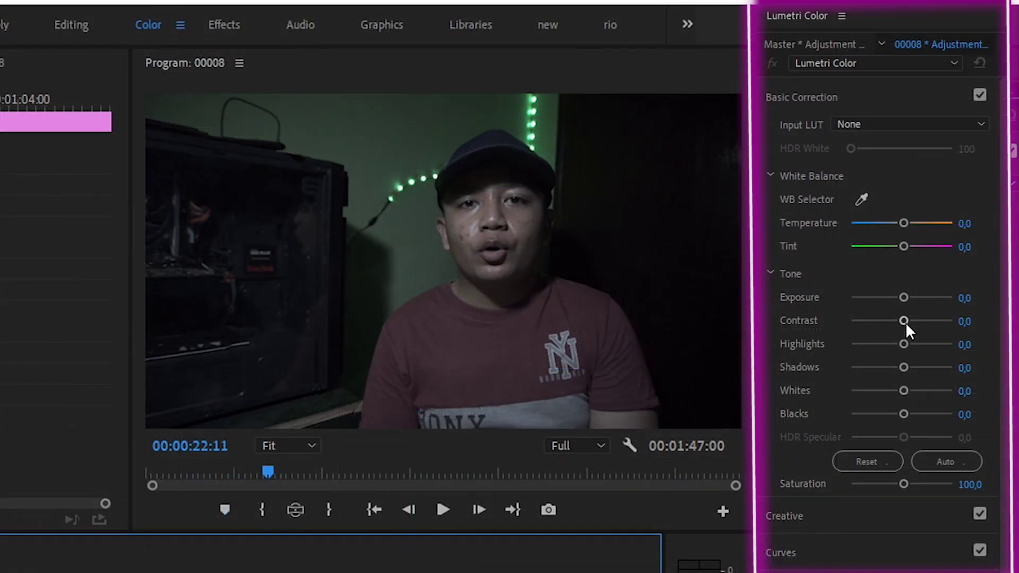
# Set Basic Correction Contrast 24.6, Highlights 57.9, Shadows -21.1, Whites 73.7, Saturation 117.5
pyautogui.moveTo(904, 320); pyautogui.dragTo(914, 321)
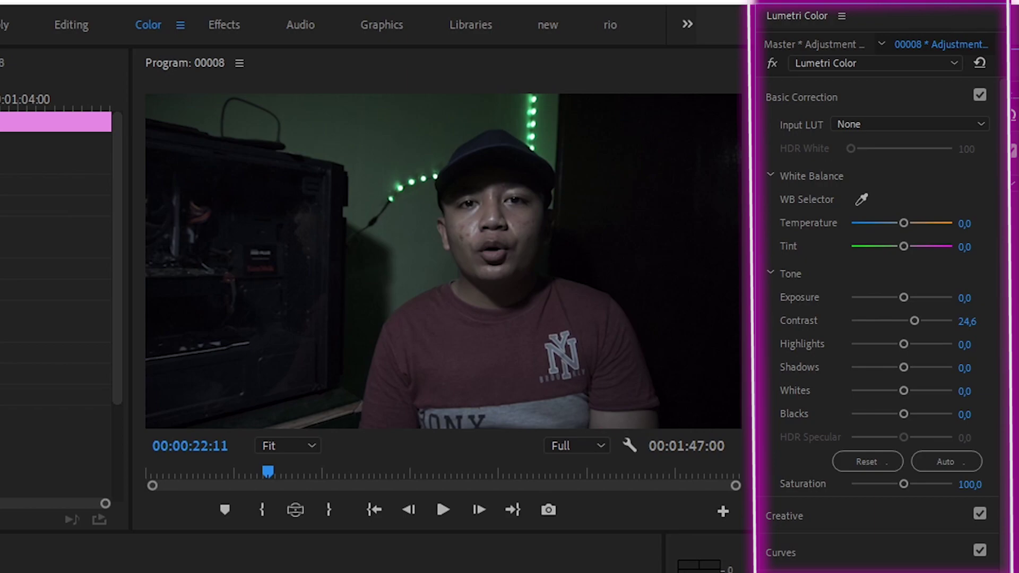
pyautogui.moveTo(903, 344); pyautogui.dragTo(931, 350)
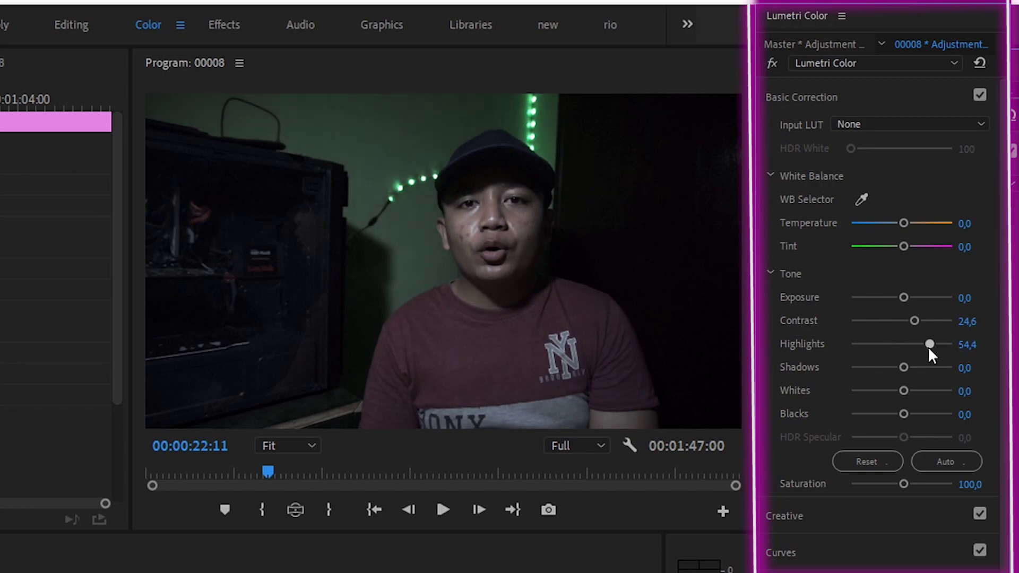
pyautogui.moveTo(903, 368)
pyautogui.mouseDown()
pyautogui.moveTo(890, 366)
pyautogui.moveTo(941, 377)
pyautogui.mouseUp()
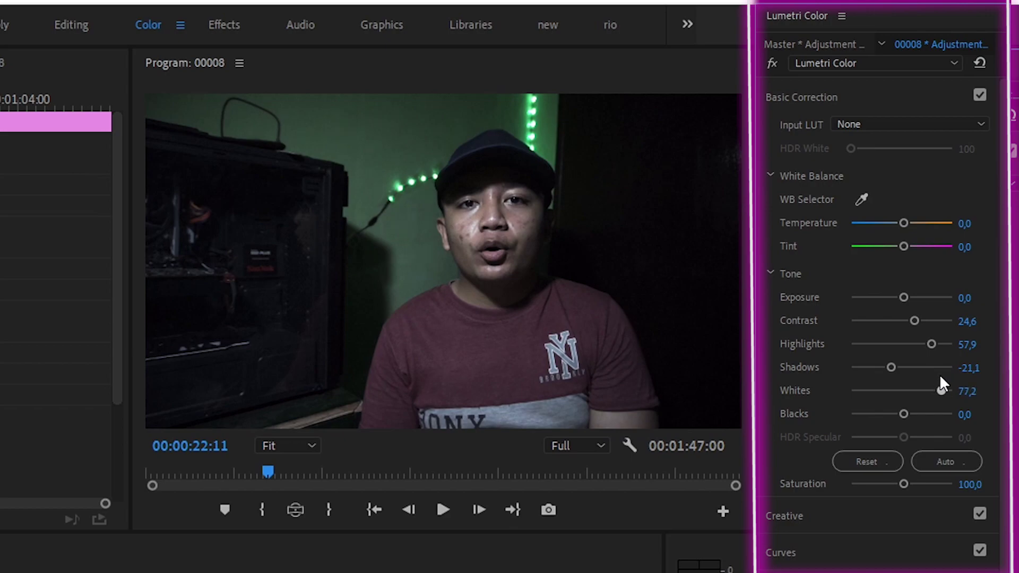
pyautogui.moveTo(940, 377); pyautogui.dragTo(934, 381)
pyautogui.moveTo(902, 483)
pyautogui.mouseDown()
pyautogui.moveTo(922, 483)
pyautogui.moveTo(904, 477)
pyautogui.mouseUp()
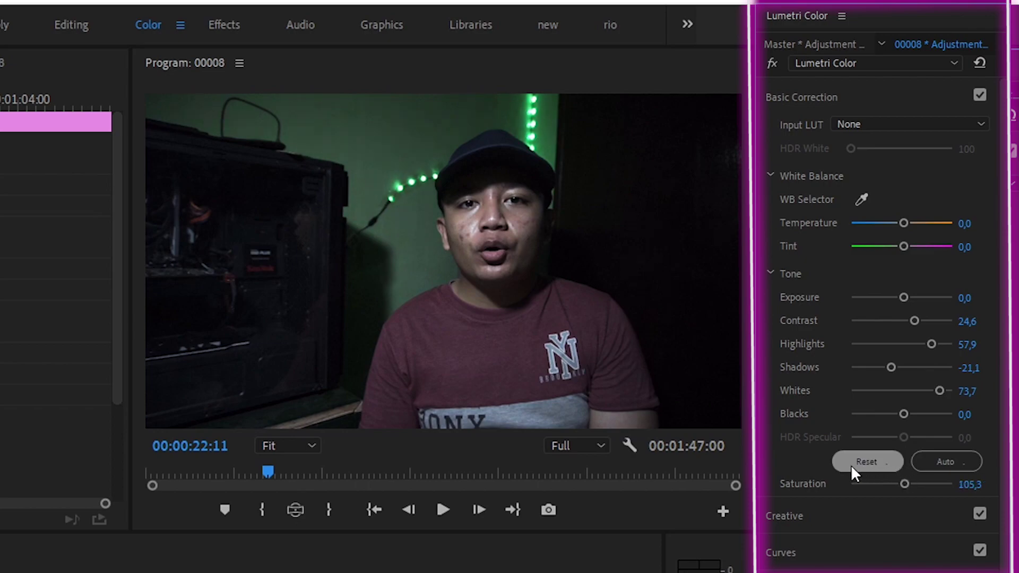
pyautogui.moveTo(910, 486); pyautogui.dragTo(910, 486)
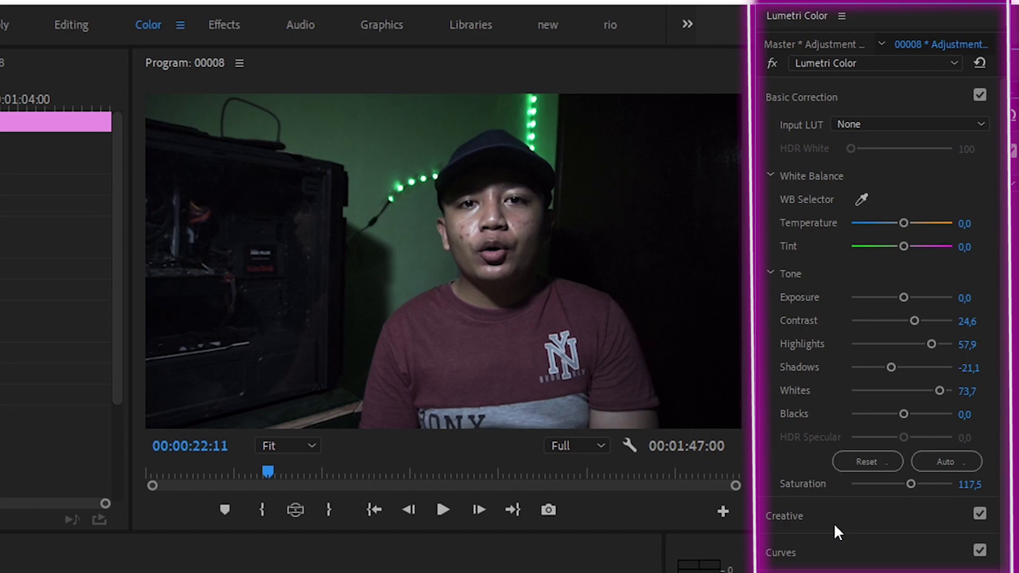
pyautogui.click(849, 518)
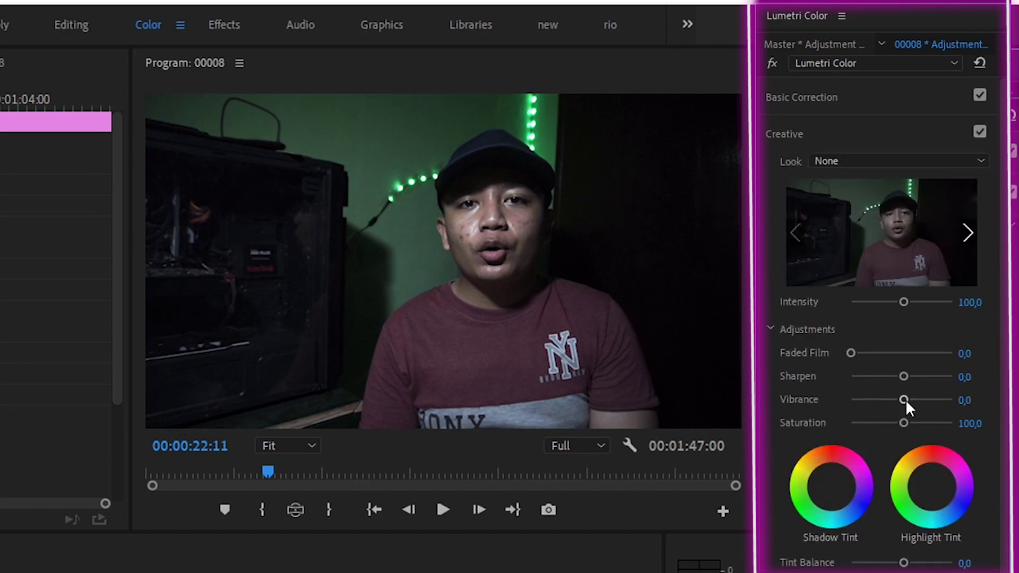
# Raise the Creative Vibrance to 36.8 and Creative Saturation to 110.5
pyautogui.moveTo(904, 400); pyautogui.dragTo(913, 404)
pyautogui.moveTo(904, 422); pyautogui.dragTo(912, 422)
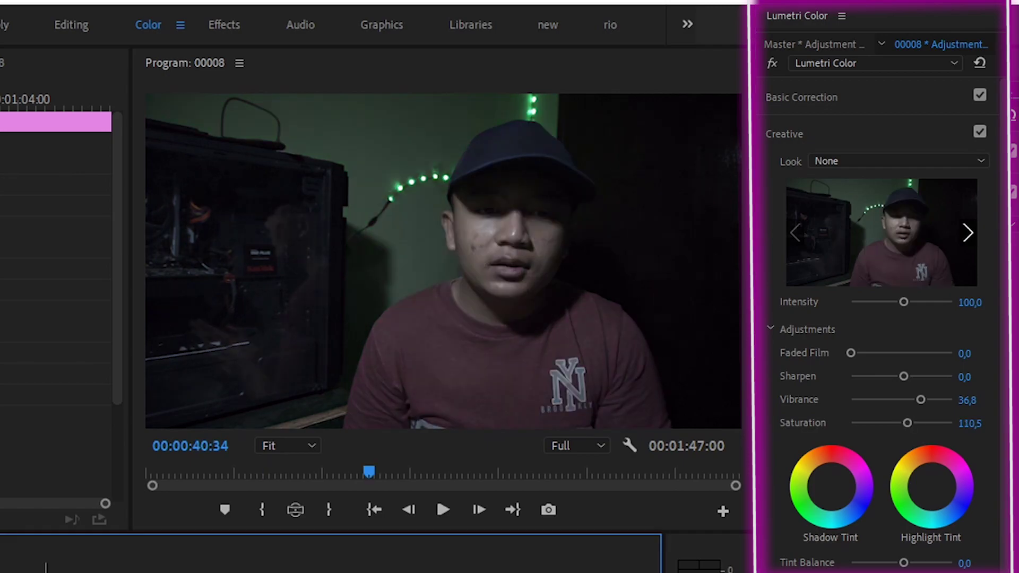
pyautogui.click(227, 557)
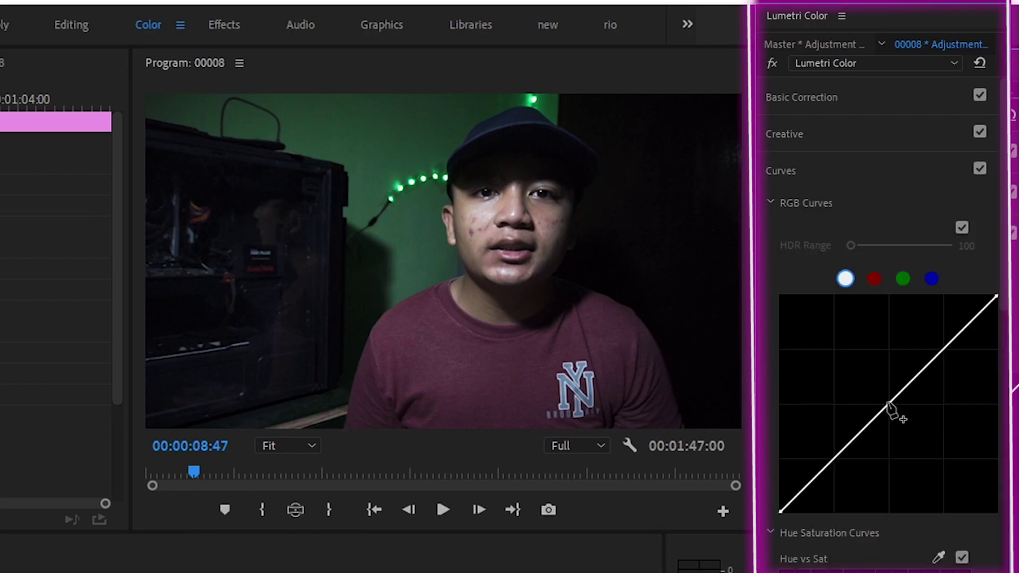
# Add shadow and highlight points to the master RGB curve, shaping a gentle S-curve with lowered top
pyautogui.click(832, 462)
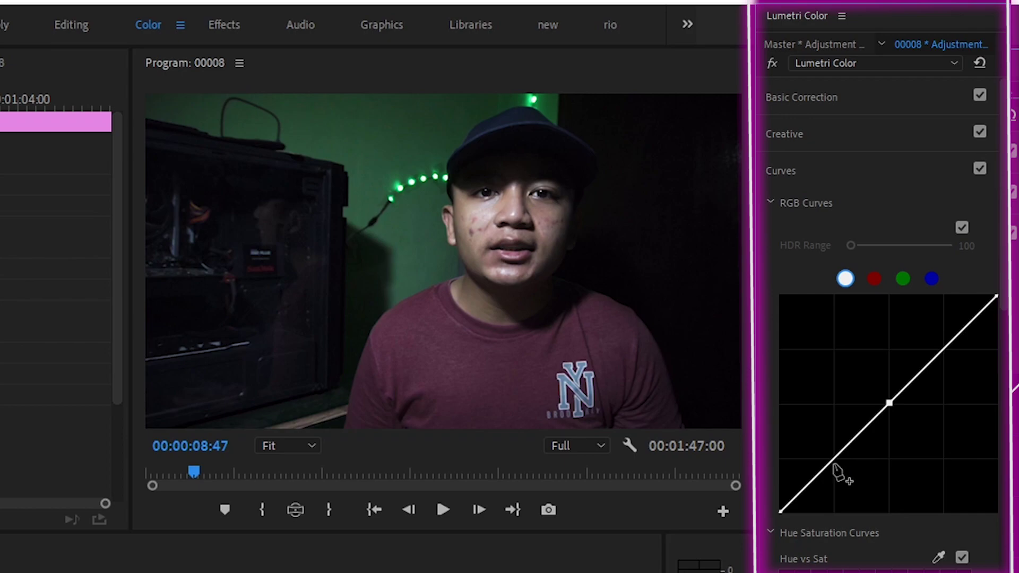
pyautogui.click(944, 350)
pyautogui.moveTo(996, 297); pyautogui.dragTo(987, 312)
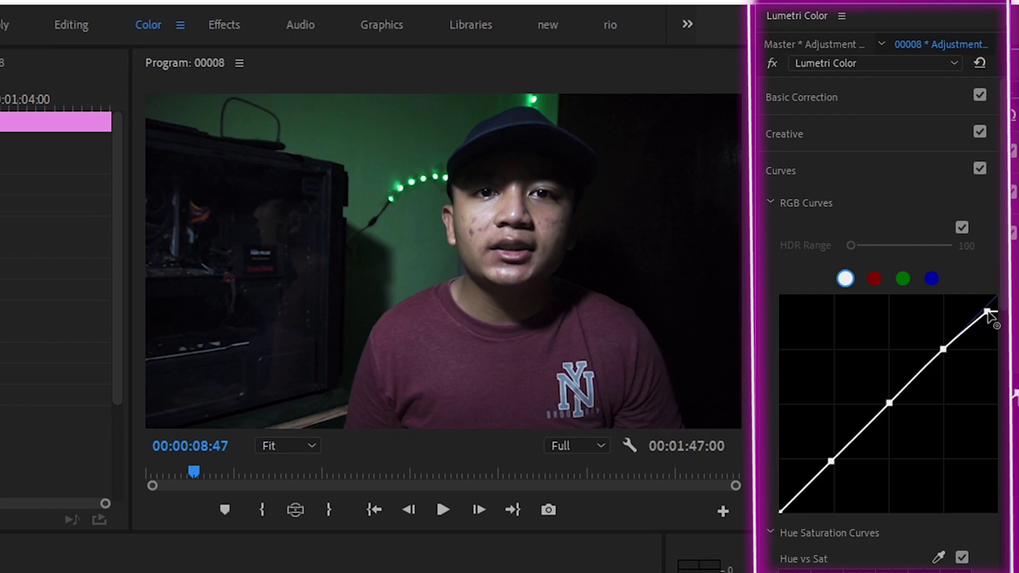
pyautogui.moveTo(987, 313); pyautogui.dragTo(985, 332)
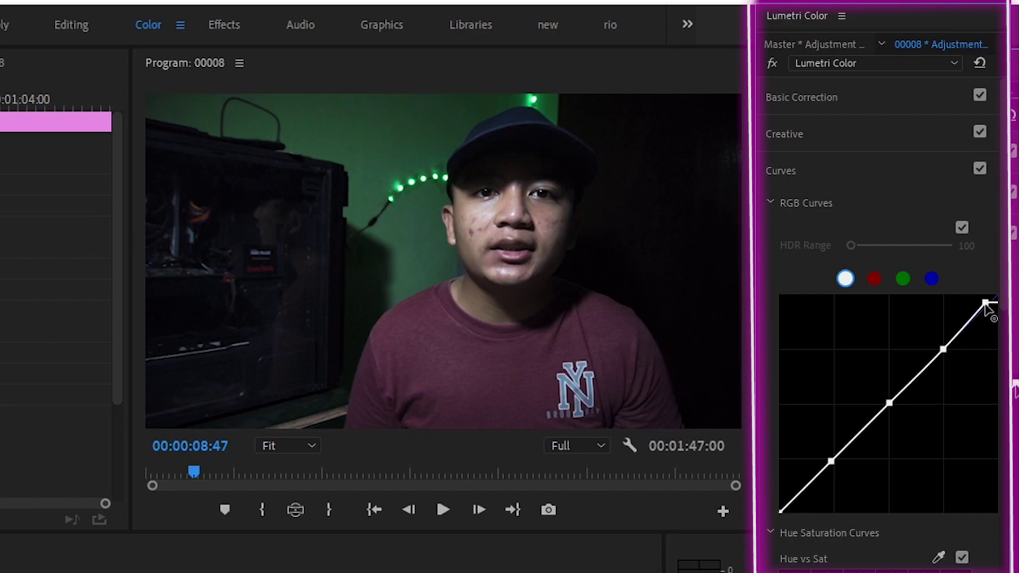
pyautogui.moveTo(986, 332); pyautogui.dragTo(979, 301)
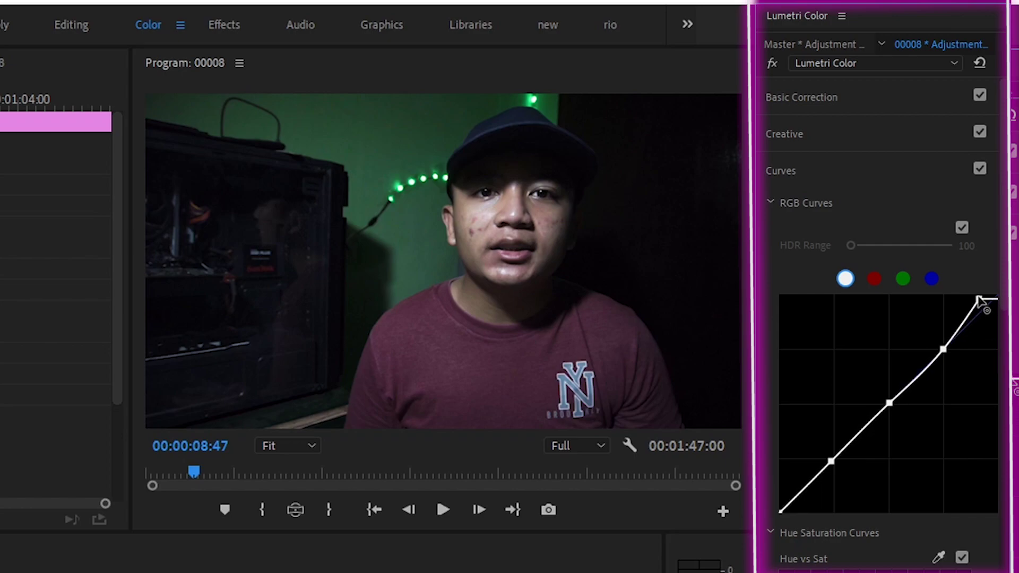
pyautogui.moveTo(979, 301); pyautogui.dragTo(988, 317)
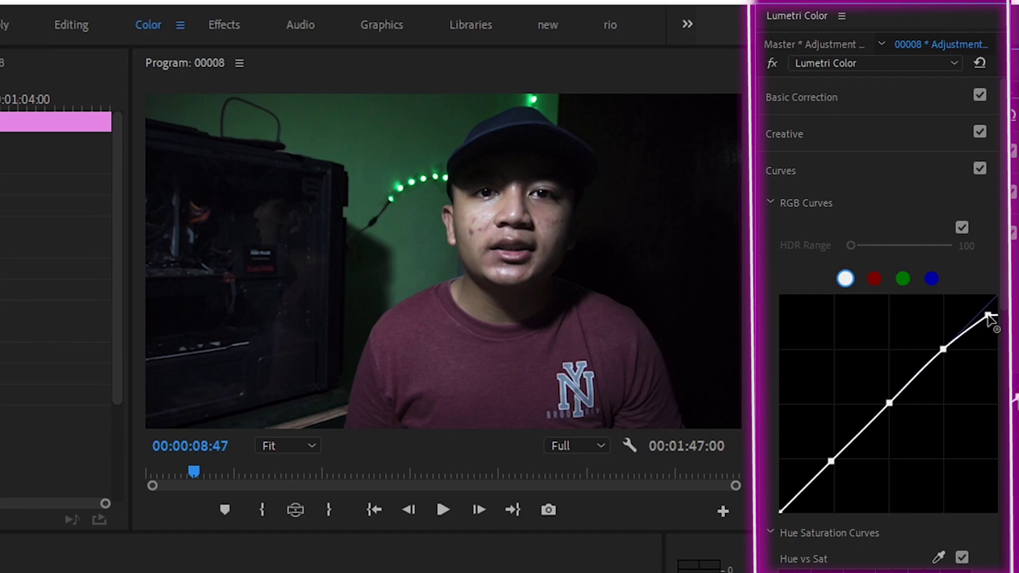
pyautogui.moveTo(944, 350); pyautogui.dragTo(948, 349)
pyautogui.moveTo(948, 349); pyautogui.dragTo(950, 346)
pyautogui.moveTo(890, 404); pyautogui.dragTo(895, 399)
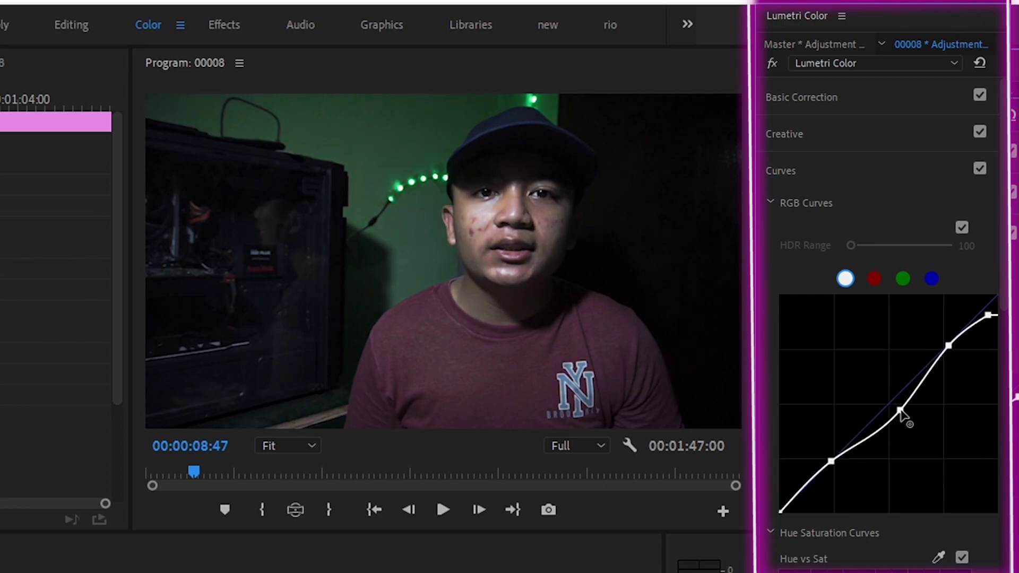
pyautogui.moveTo(830, 463); pyautogui.dragTo(834, 466)
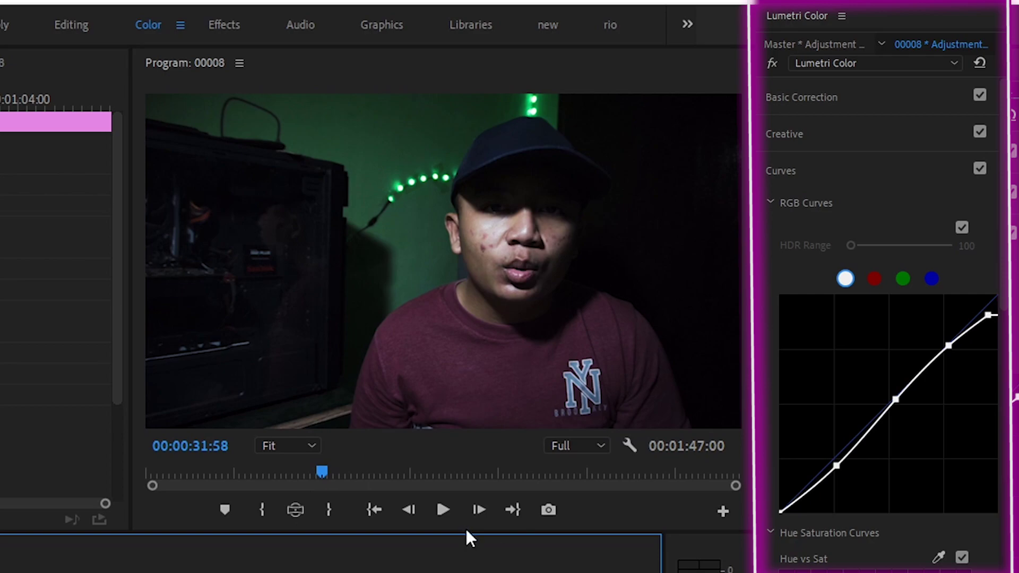
pyautogui.scroll(-5, 893, 459)
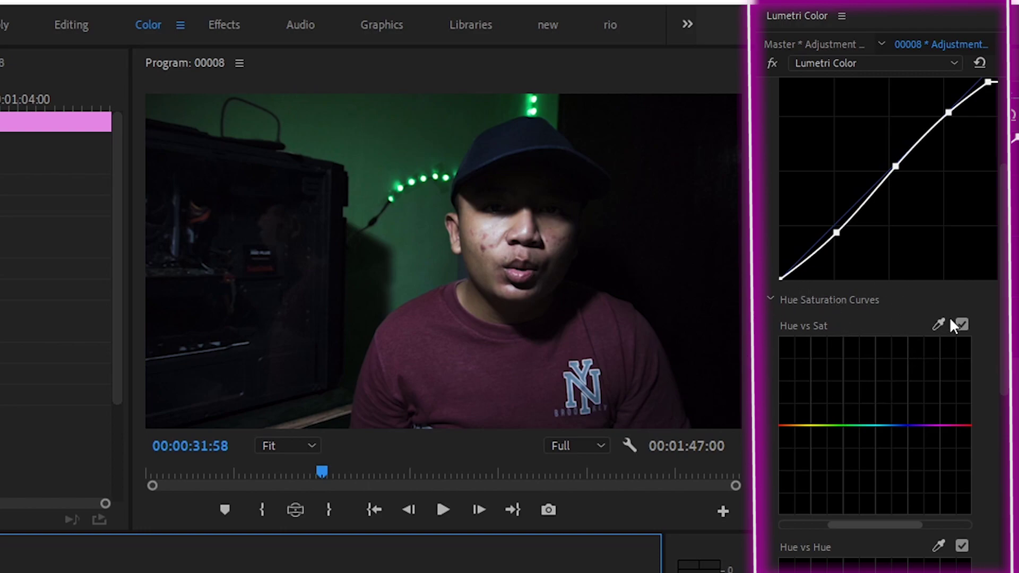
# Sample the green LEDs in Hue vs Sat and raise their saturation into a peak
pyautogui.click(937, 325)
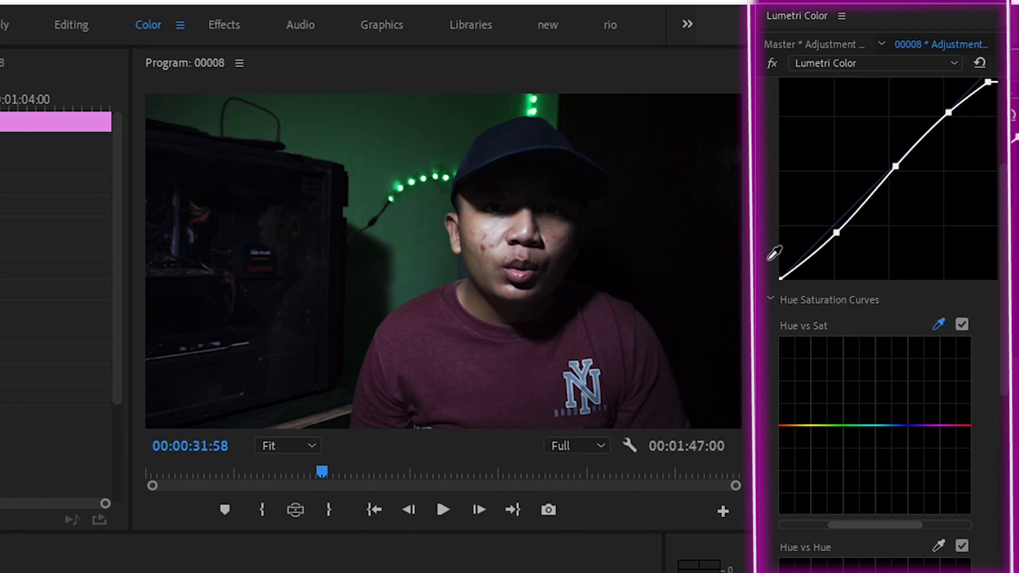
pyautogui.click(430, 177)
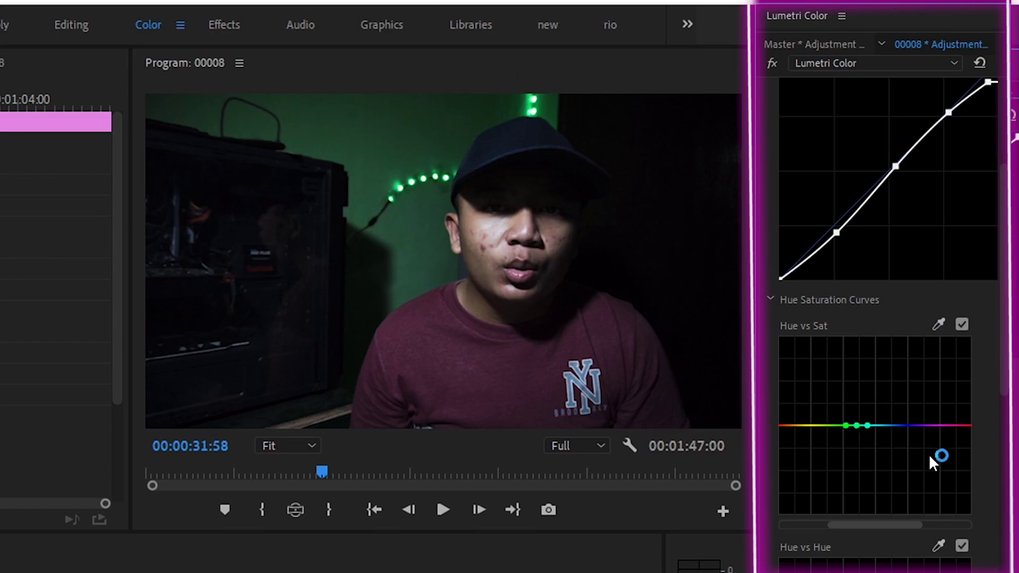
pyautogui.moveTo(856, 425)
pyautogui.mouseDown()
pyautogui.moveTo(858, 397)
pyautogui.moveTo(863, 489)
pyautogui.mouseUp()
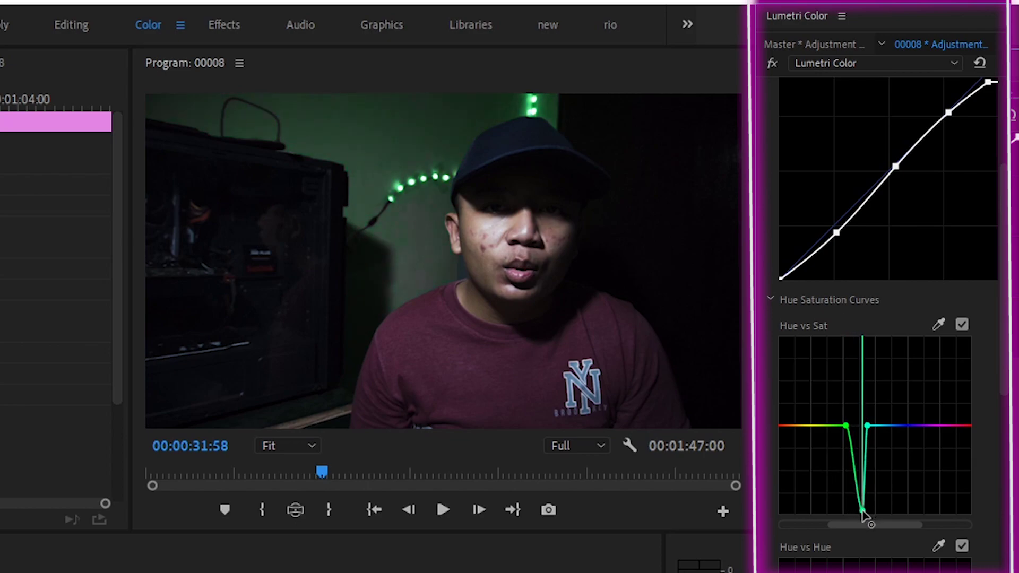
pyautogui.moveTo(861, 485); pyautogui.dragTo(858, 373)
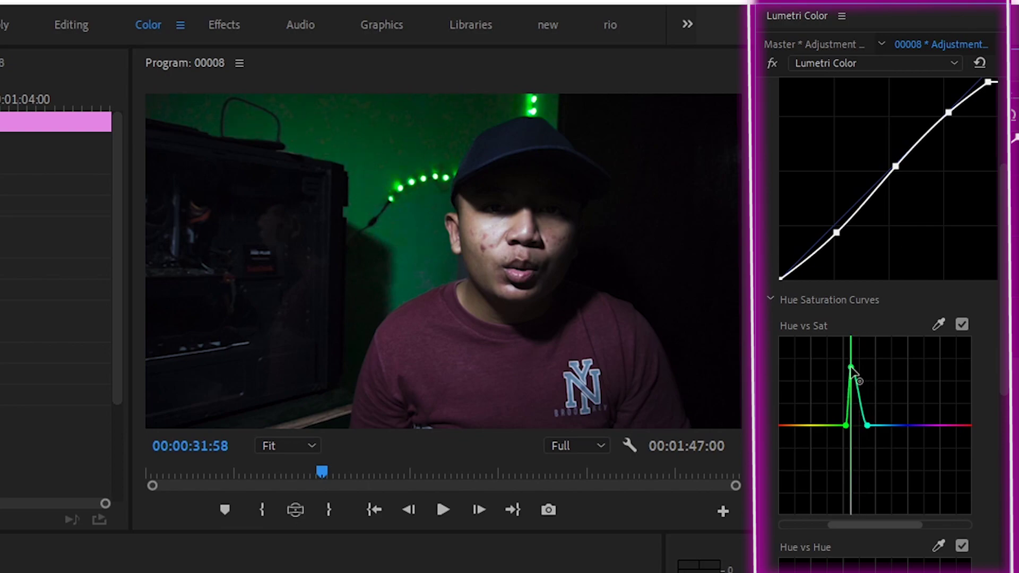
# Sample the green LEDs in Hue vs Hue and shift them subtly toward teal
pyautogui.scroll(-5, 876, 319)
pyautogui.scroll(1, 858, 340)
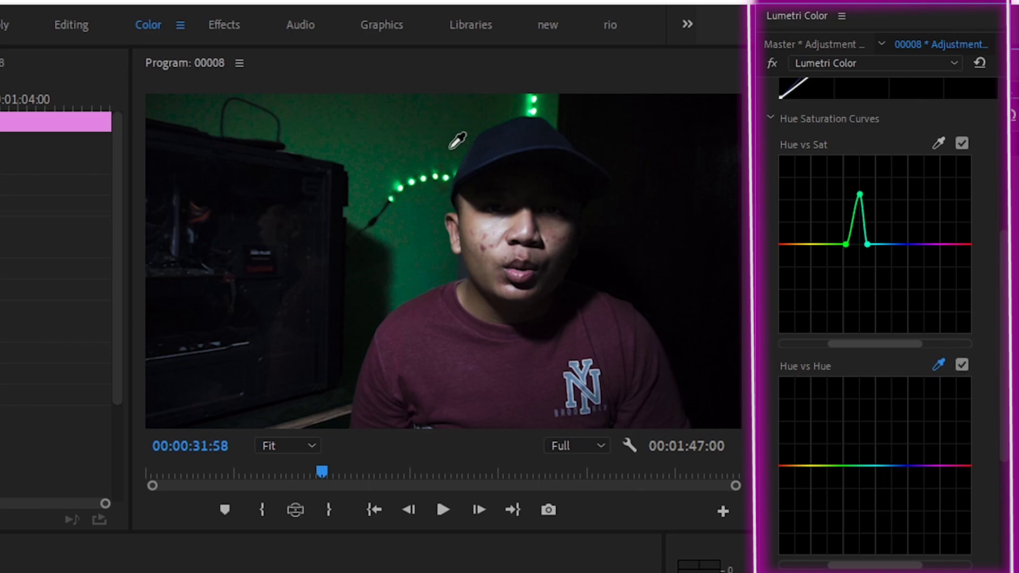
pyautogui.click(417, 176)
pyautogui.moveTo(847, 467); pyautogui.dragTo(848, 491)
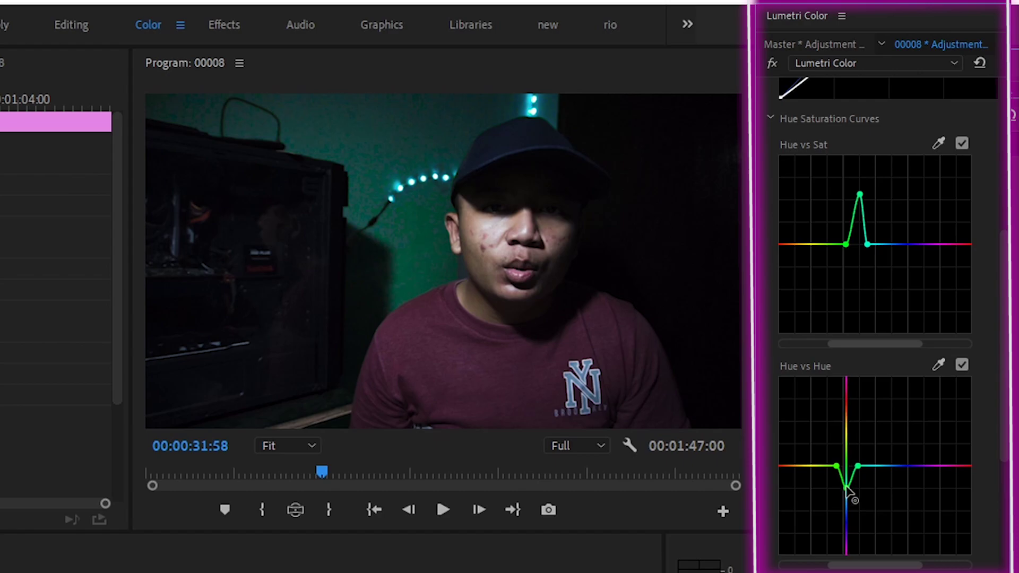
pyautogui.moveTo(847, 492); pyautogui.dragTo(849, 477)
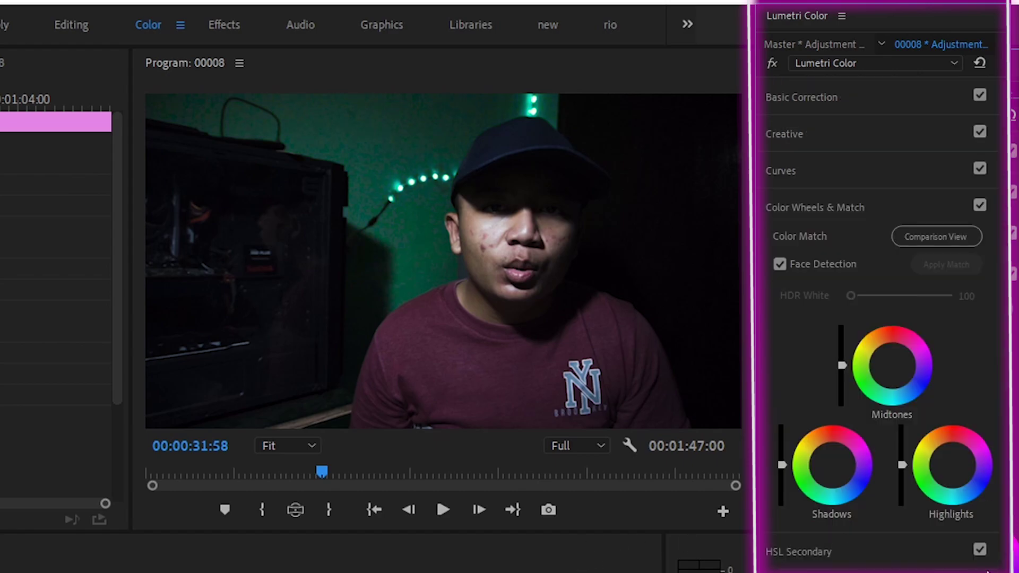
# Cool the Basic Correction white balance Temperature to -19.3
pyautogui.click(880, 555)
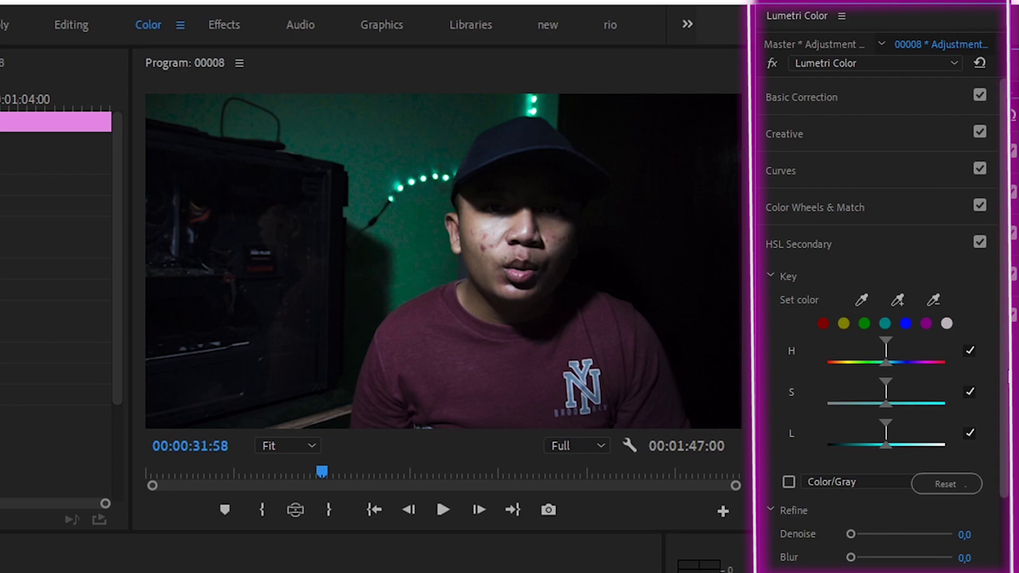
pyautogui.click(858, 97)
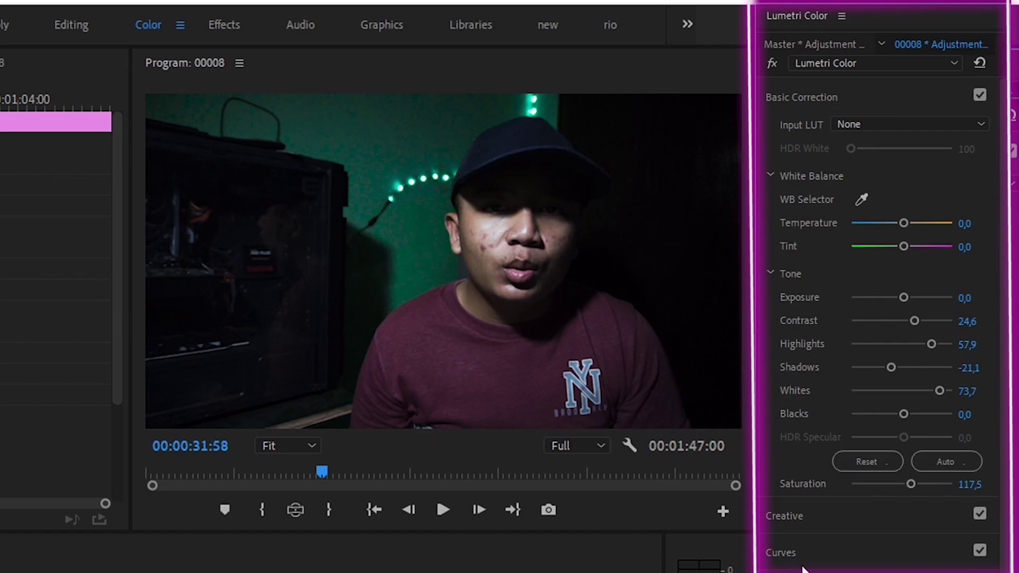
pyautogui.click(837, 555)
pyautogui.click(801, 101)
pyautogui.moveTo(903, 221)
pyautogui.mouseDown()
pyautogui.moveTo(890, 222)
pyautogui.moveTo(911, 225)
pyautogui.mouseUp()
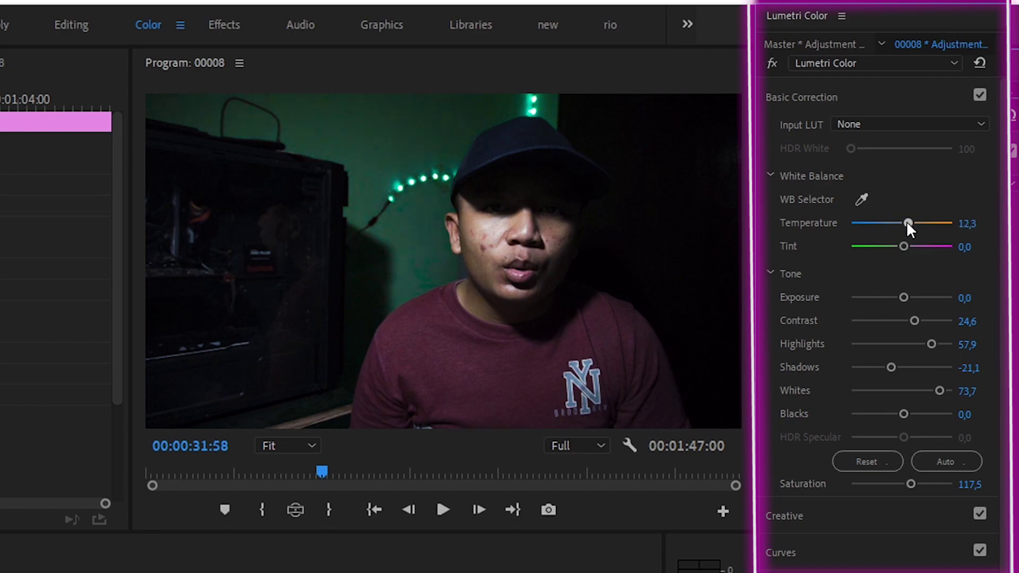
pyautogui.moveTo(910, 221); pyautogui.dragTo(897, 225)
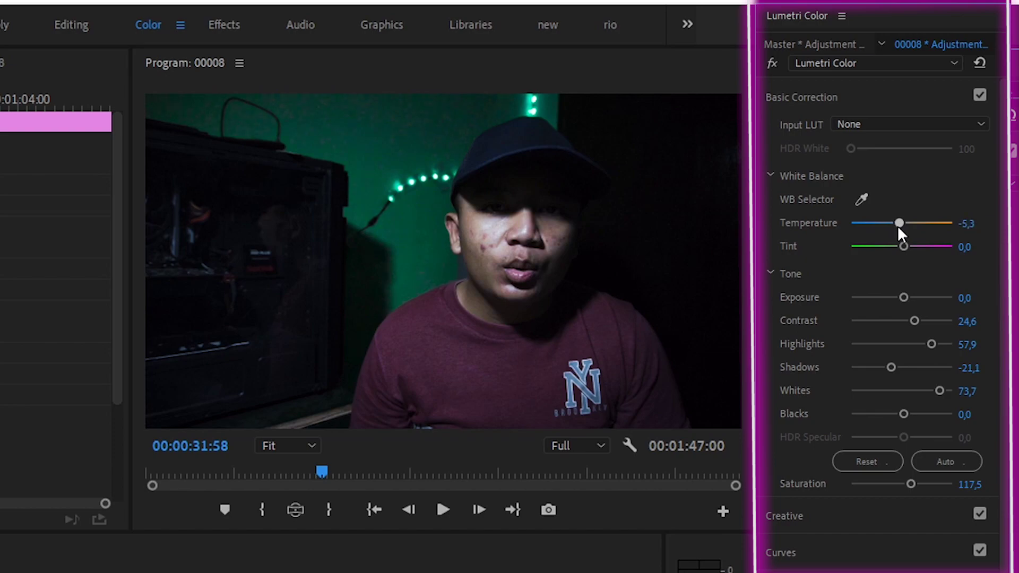
pyautogui.moveTo(896, 223)
pyautogui.mouseDown()
pyautogui.moveTo(896, 240)
pyautogui.moveTo(940, 218)
pyautogui.mouseUp()
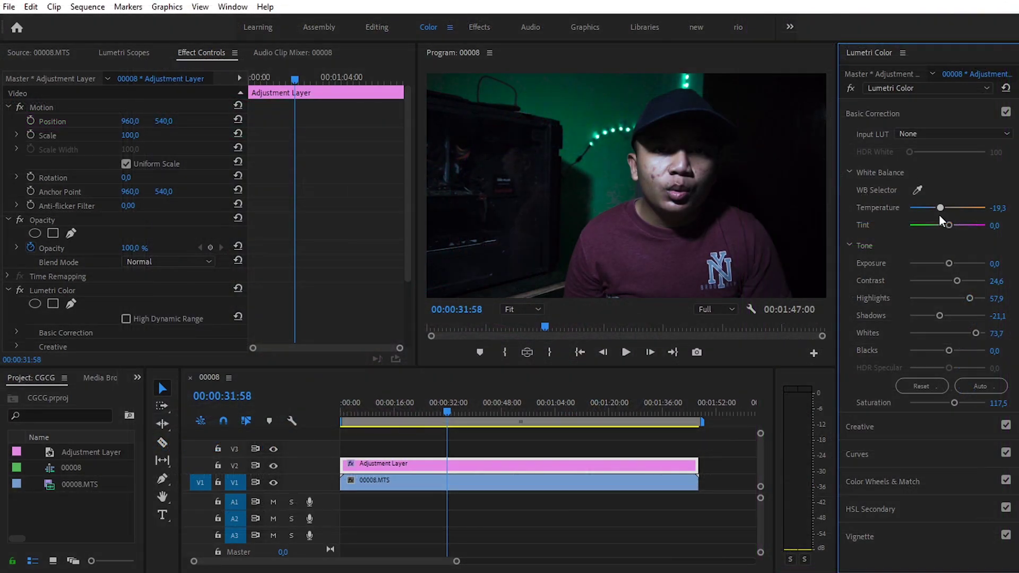
# Scrub through the sequence to preview the grade and return the playhead to the start
pyautogui.moveTo(455, 412)
pyautogui.mouseDown()
pyautogui.moveTo(473, 425)
pyautogui.moveTo(353, 419)
pyautogui.mouseUp()
pyautogui.click(538, 406)
pyautogui.moveTo(540, 406); pyautogui.dragTo(343, 406)
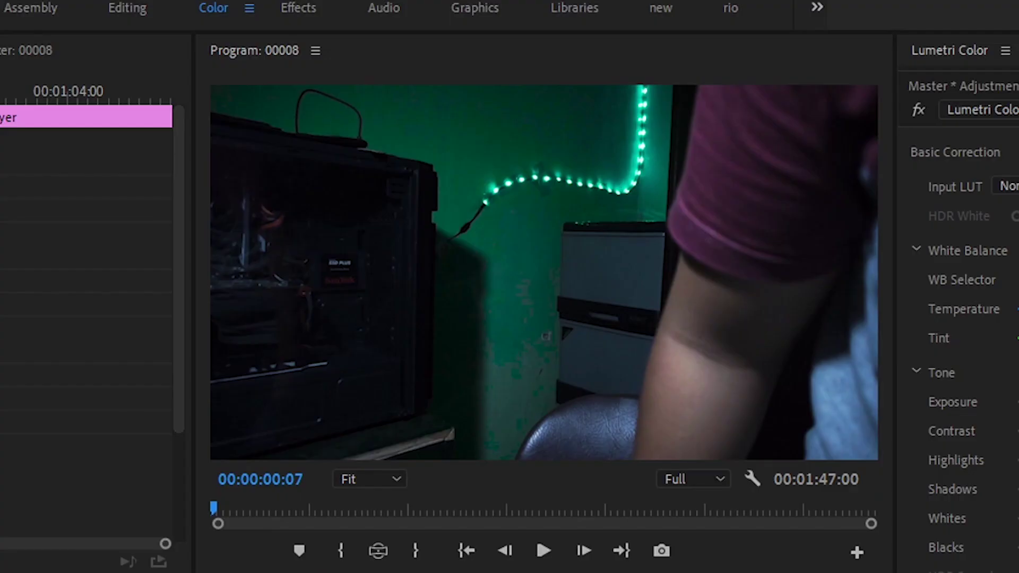